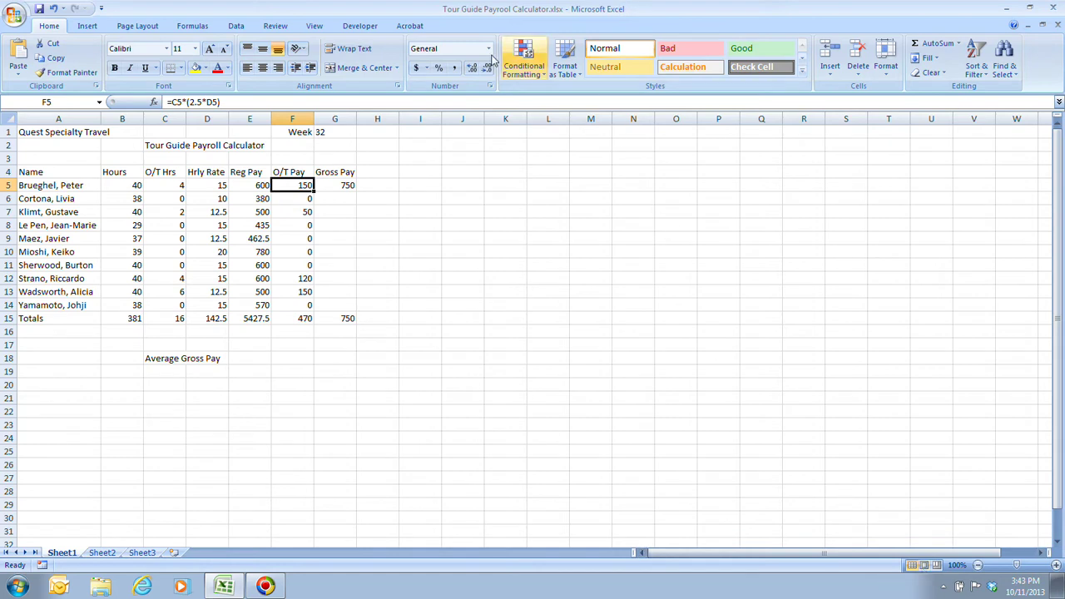
Switch the payroll worksheet to Page Layout view from the View tab
{"action": "left_click", "coordinate": [313, 26]}
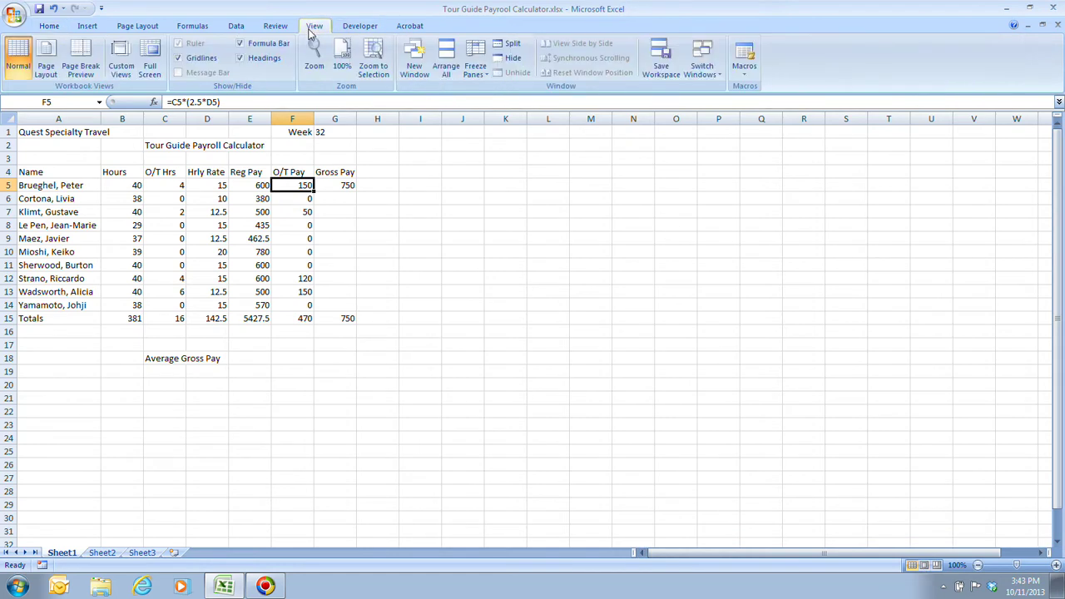
{"action": "left_click", "coordinate": [50, 62]}
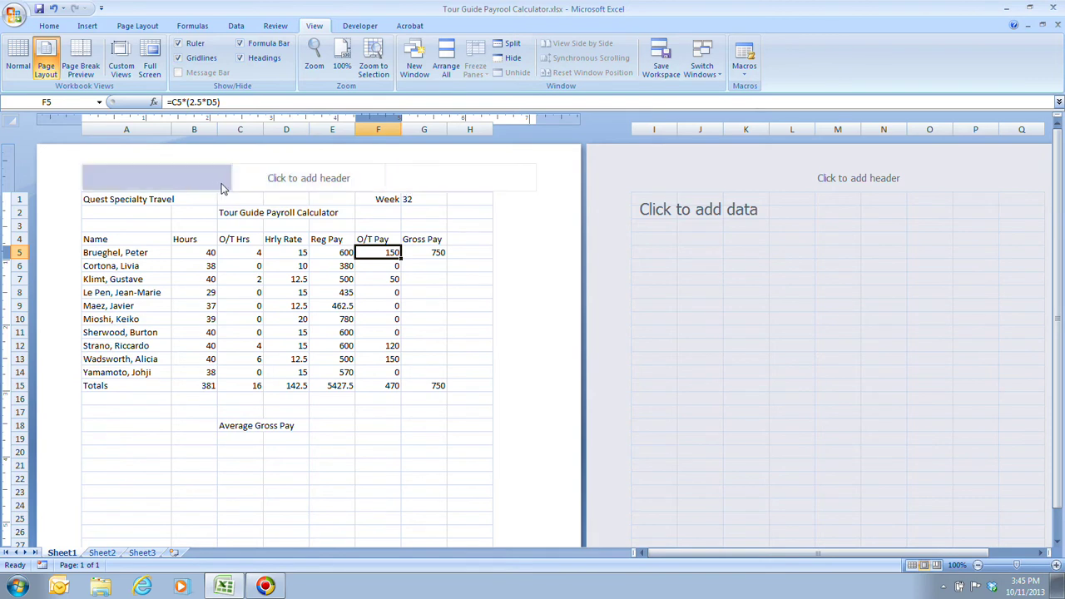
{"action": "scroll", "coordinate": [354, 374], "scroll_direction": "down", "scroll_amount": 7}
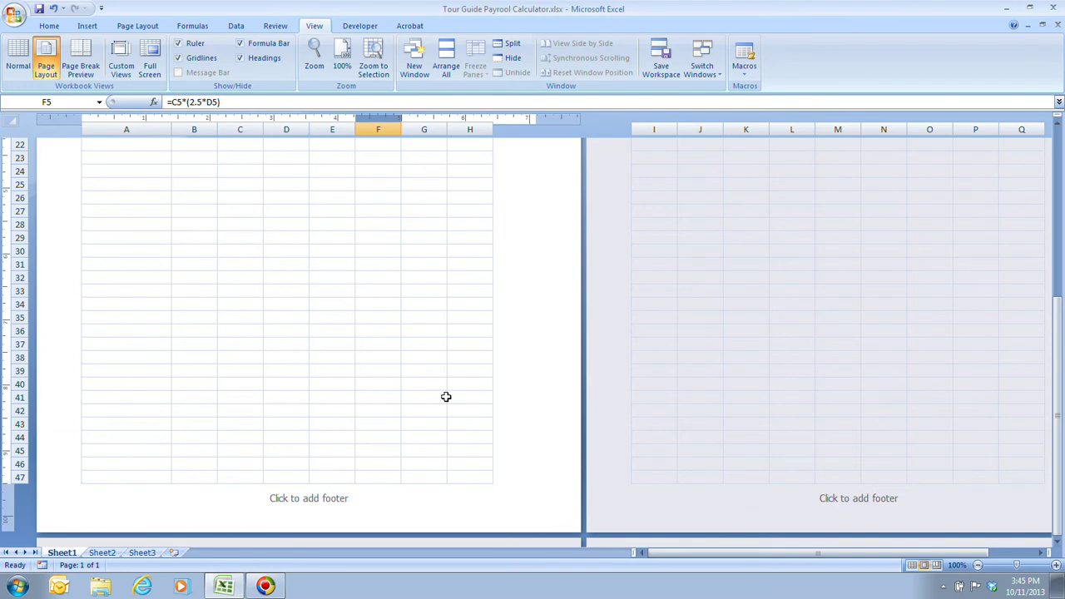
{"action": "scroll", "coordinate": [446, 397], "scroll_direction": "up", "scroll_amount": 7}
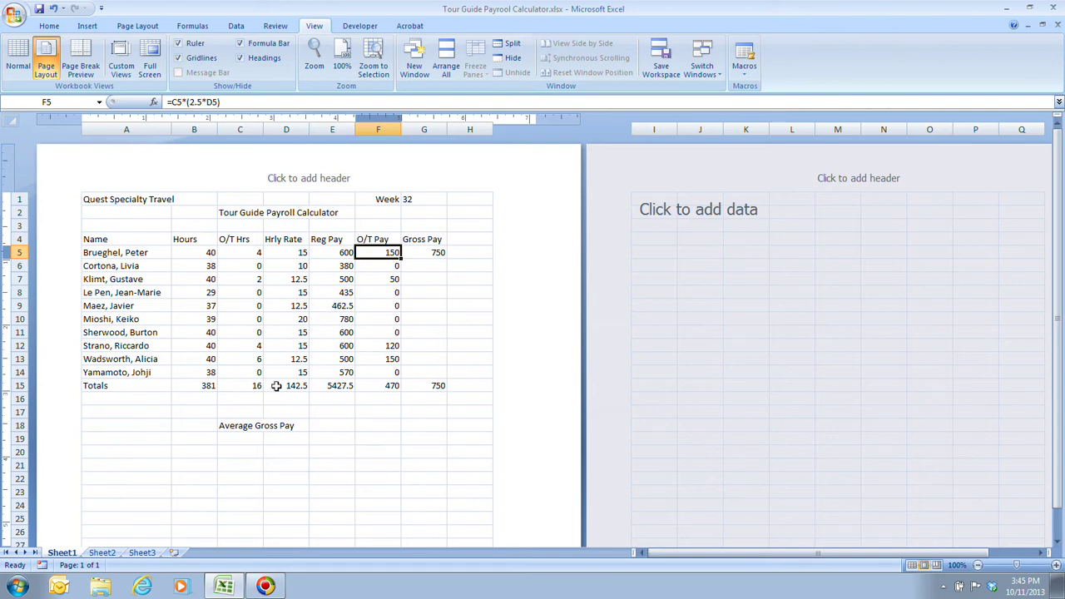
{"action": "scroll", "coordinate": [308, 337], "scroll_direction": "down", "scroll_amount": 1}
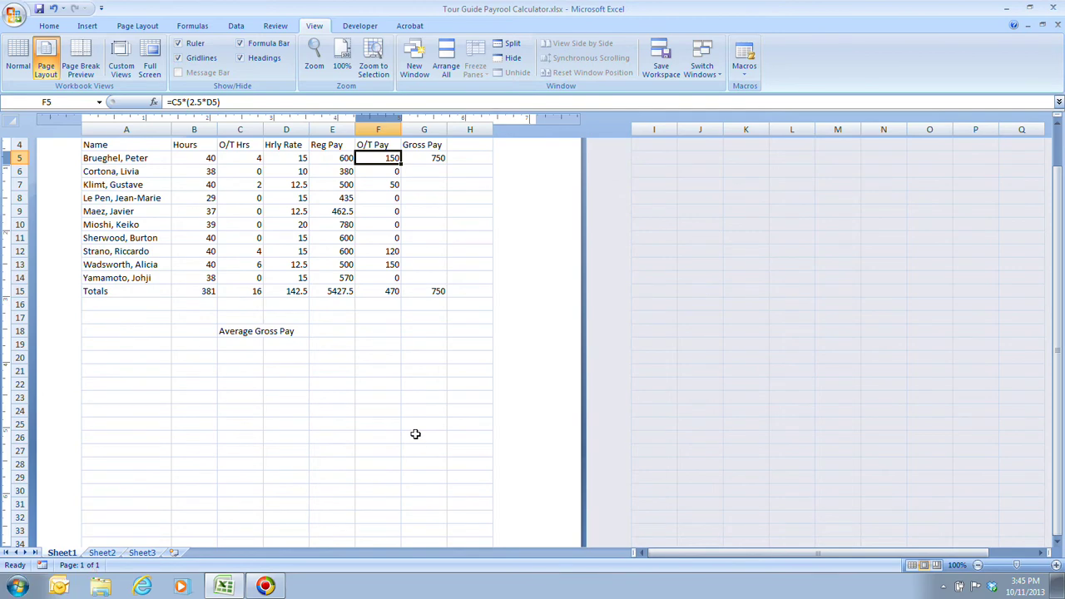
{"action": "scroll", "coordinate": [412, 433], "scroll_direction": "down", "scroll_amount": 10}
{"action": "scroll", "coordinate": [412, 434], "scroll_direction": "down", "scroll_amount": 20}
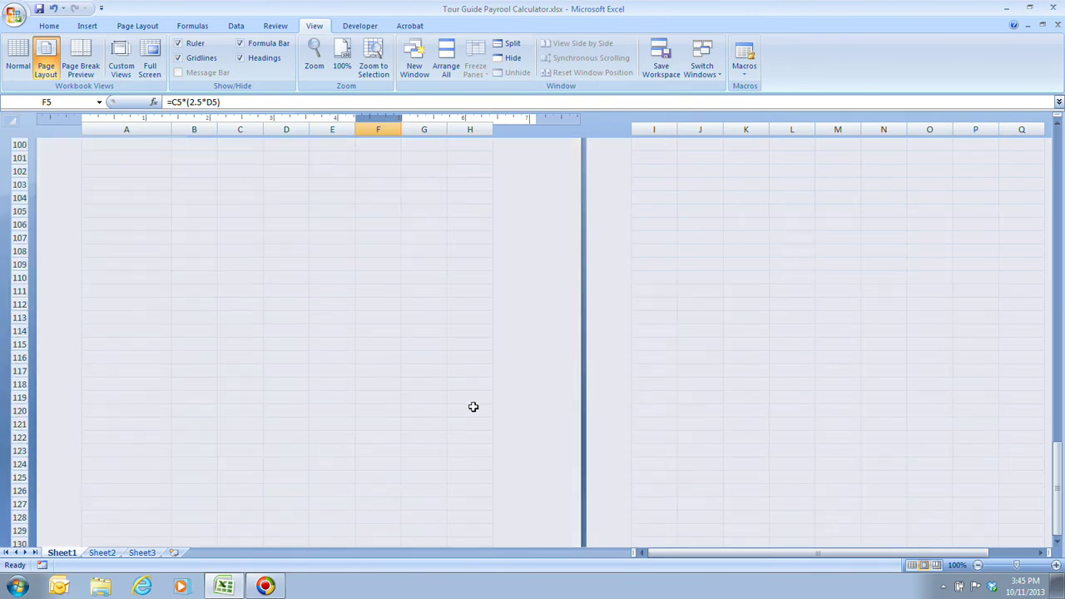
{"action": "scroll", "coordinate": [475, 407], "scroll_direction": "down", "scroll_amount": 8}
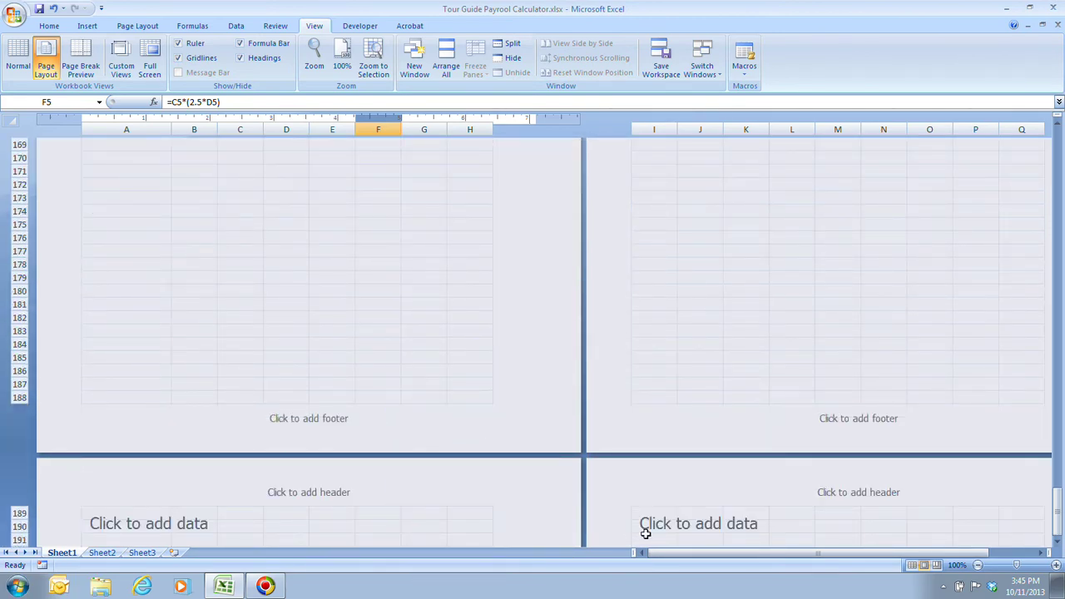
{"action": "scroll", "coordinate": [469, 424], "scroll_direction": "up", "scroll_amount": 20}
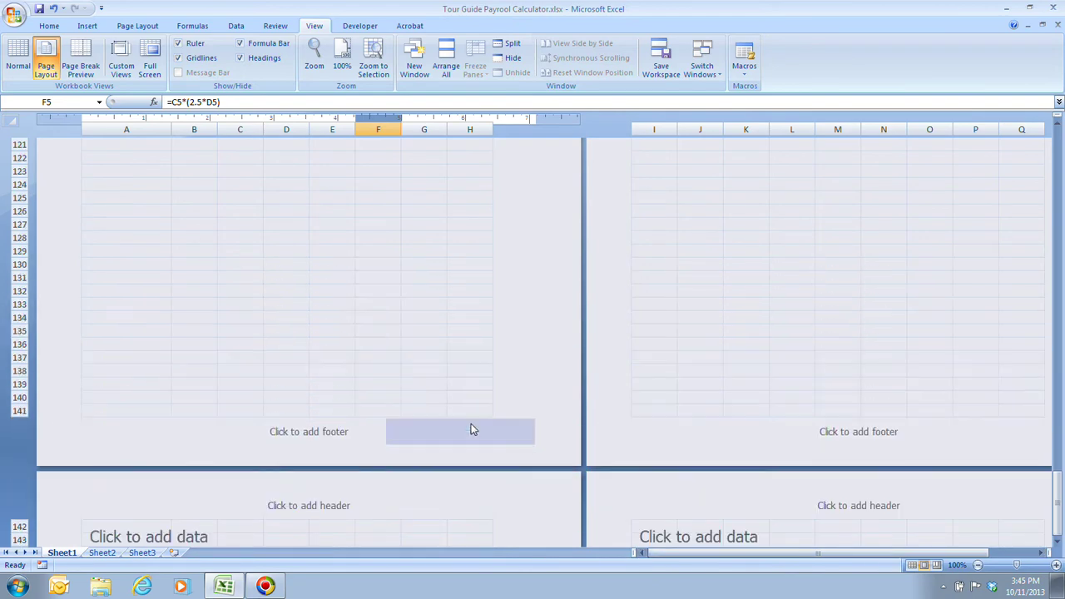
{"action": "scroll", "coordinate": [469, 424], "scroll_direction": "up", "scroll_amount": 20}
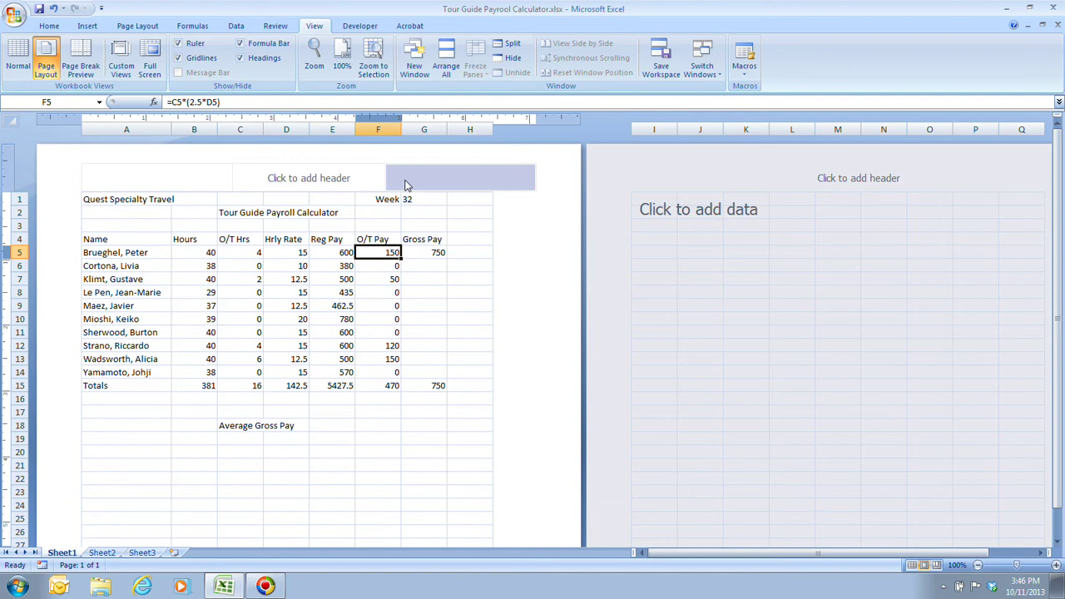
Enter Quest Specialty Travel, Tour Guide Payroll Calculator and Week 32 in the left, centre and right header sections
{"action": "left_click", "coordinate": [173, 175]}
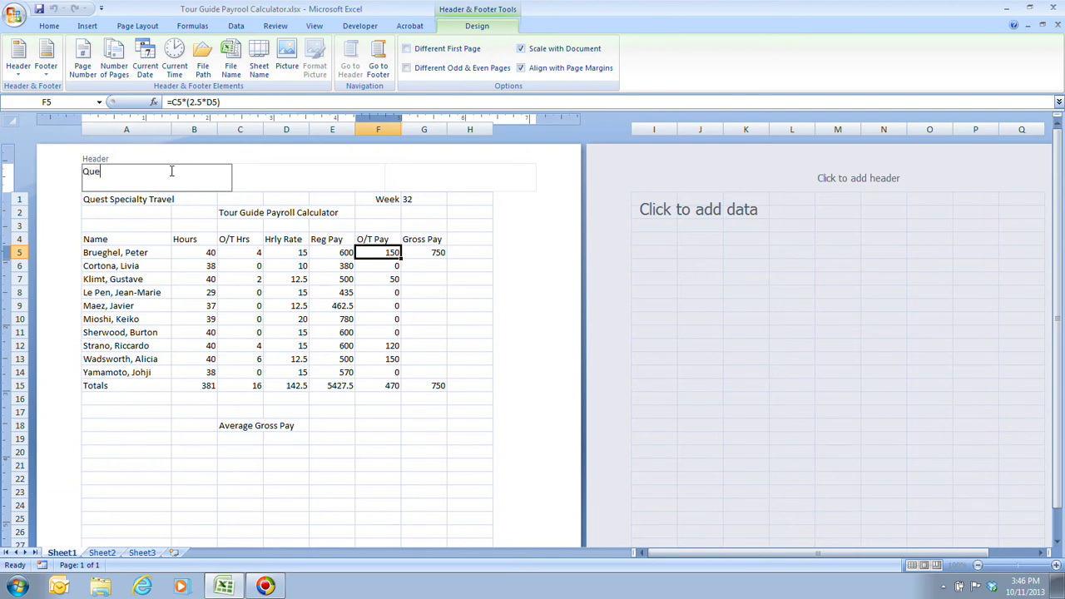
{"action": "type", "text": "st Specialty Travel"}
{"action": "left_click", "coordinate": [287, 176]}
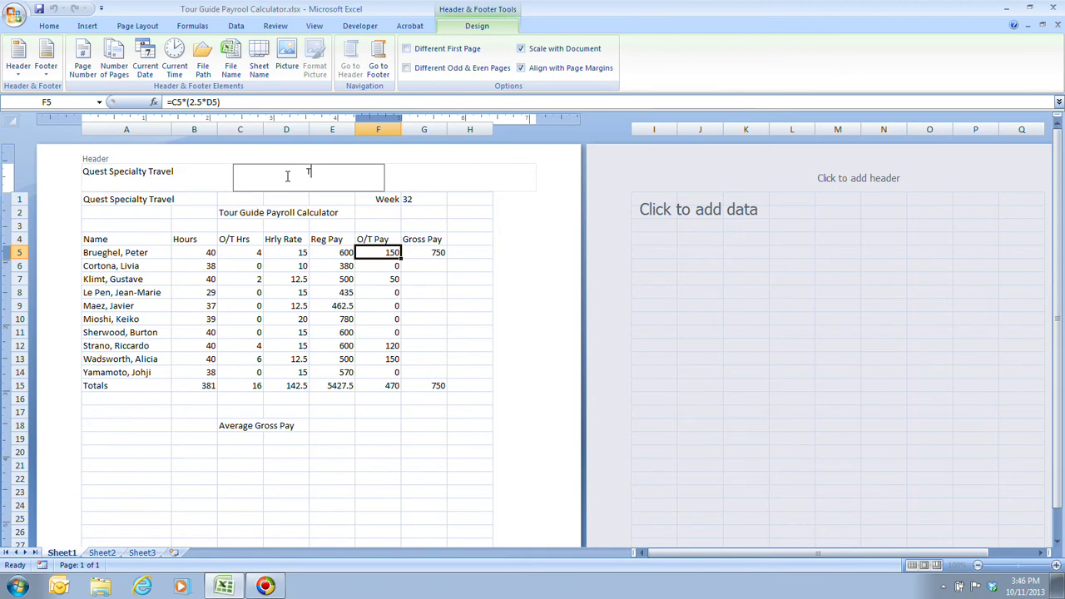
{"action": "type", "text": "Tour Guide Payroll"}
{"action": "key", "text": "BackSpace"}
{"action": "type", "text": "Calculator"}
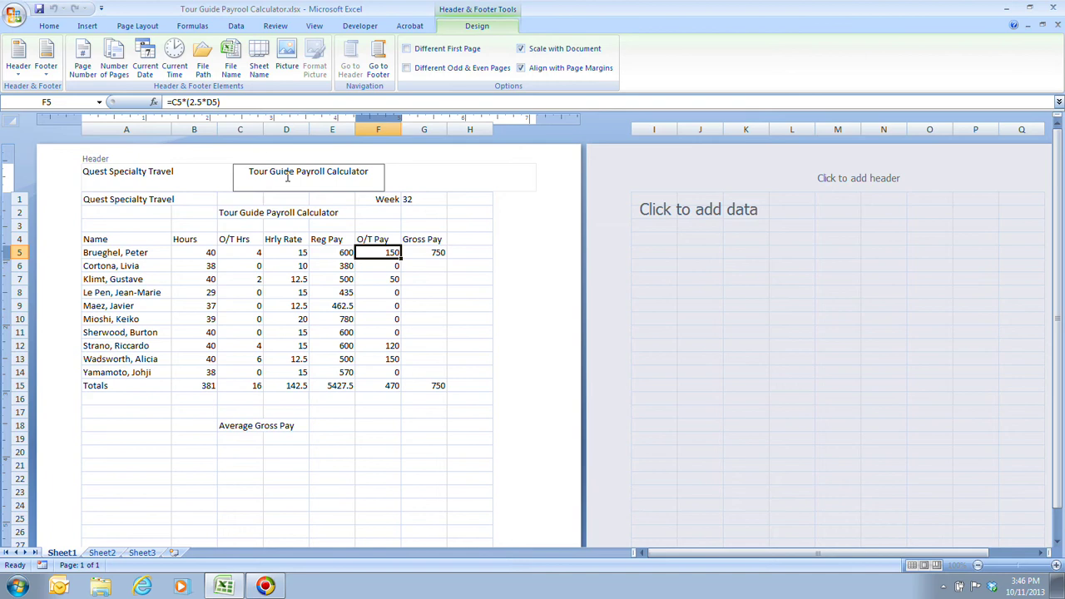
{"action": "left_click", "coordinate": [423, 179]}
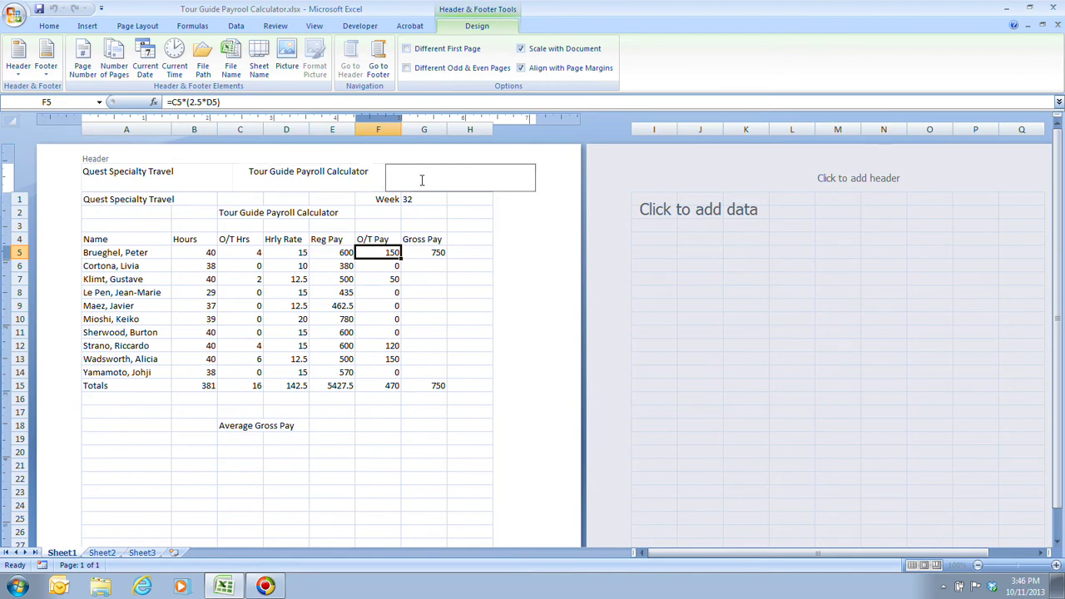
{"action": "type", "text": "Week 32"}
Select cells A1:G2 and delete their title, subtitle and week text
{"action": "left_click", "coordinate": [133, 200]}
{"action": "left_click_drag", "start_coordinate": [133, 200], "coordinate": [411, 218]}
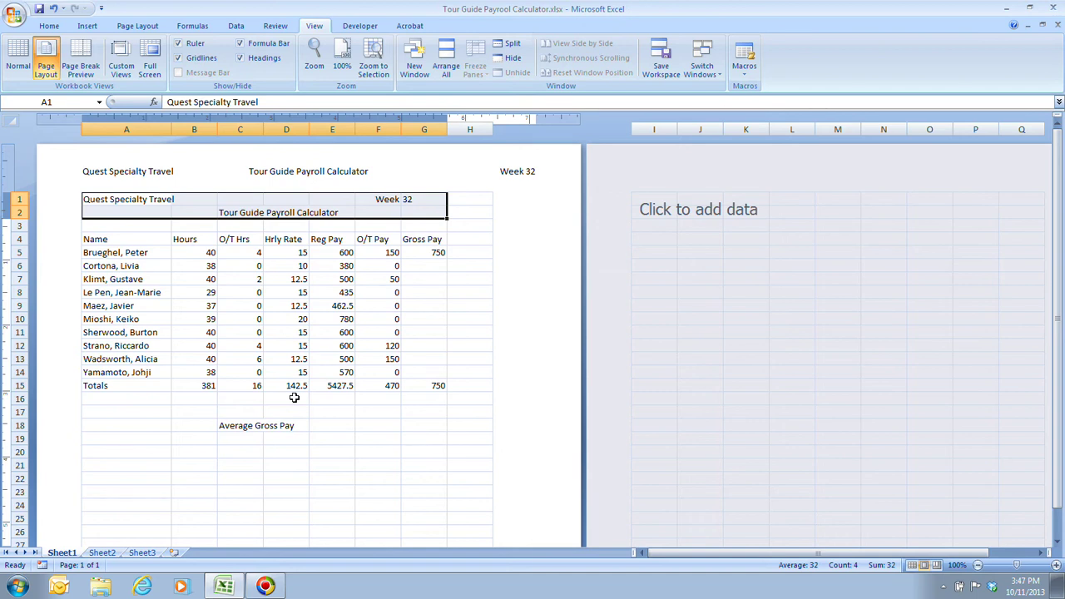
{"action": "key", "text": "Delete"}
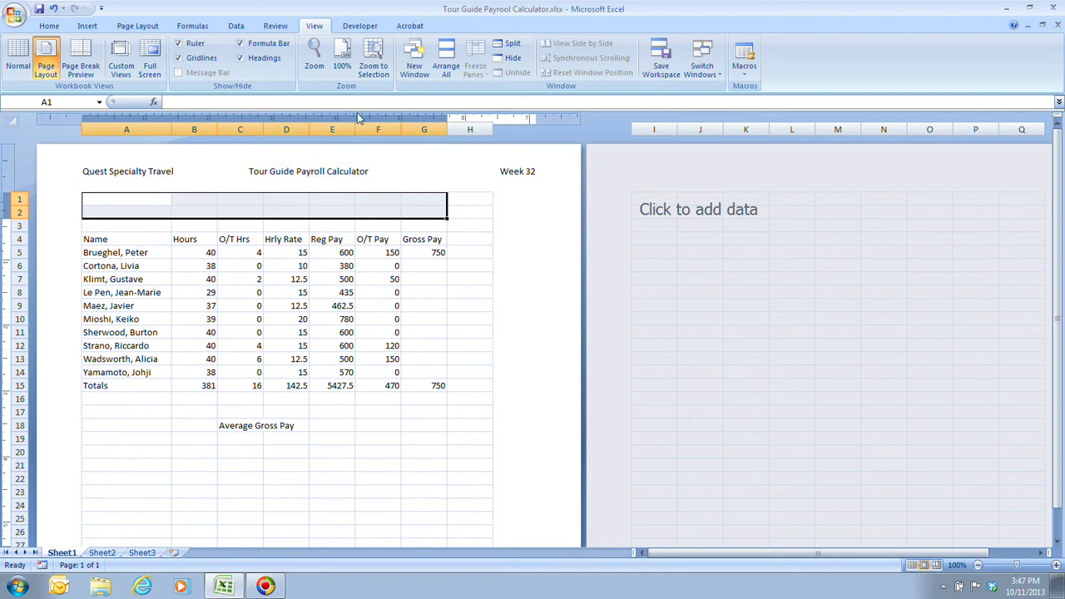
Uncheck Ruler and Gridlines in the View tab's Show/Hide group
{"action": "left_click", "coordinate": [179, 45]}
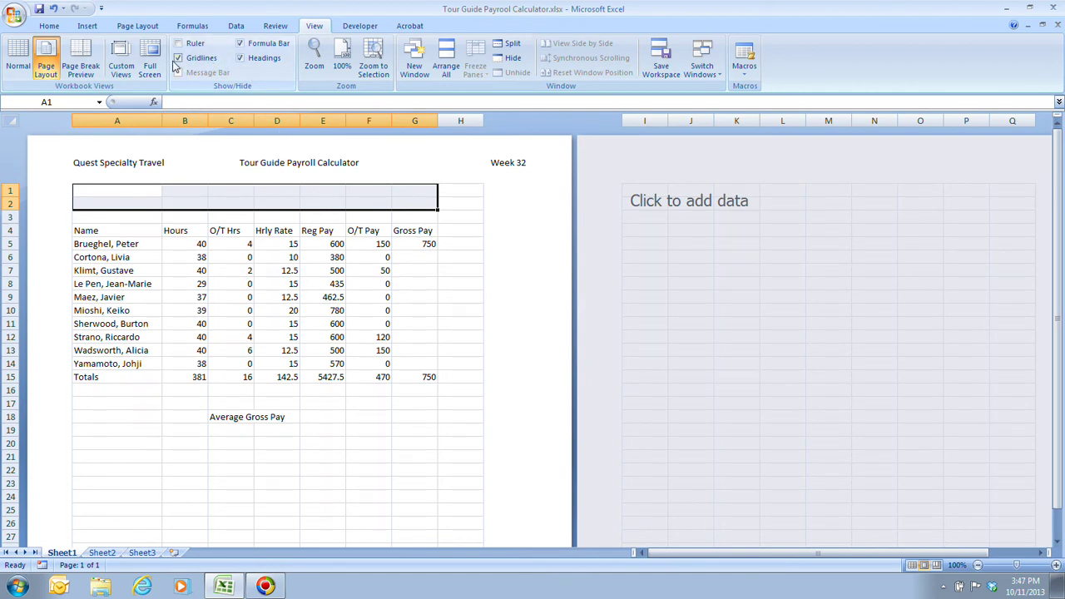
{"action": "left_click", "coordinate": [178, 58]}
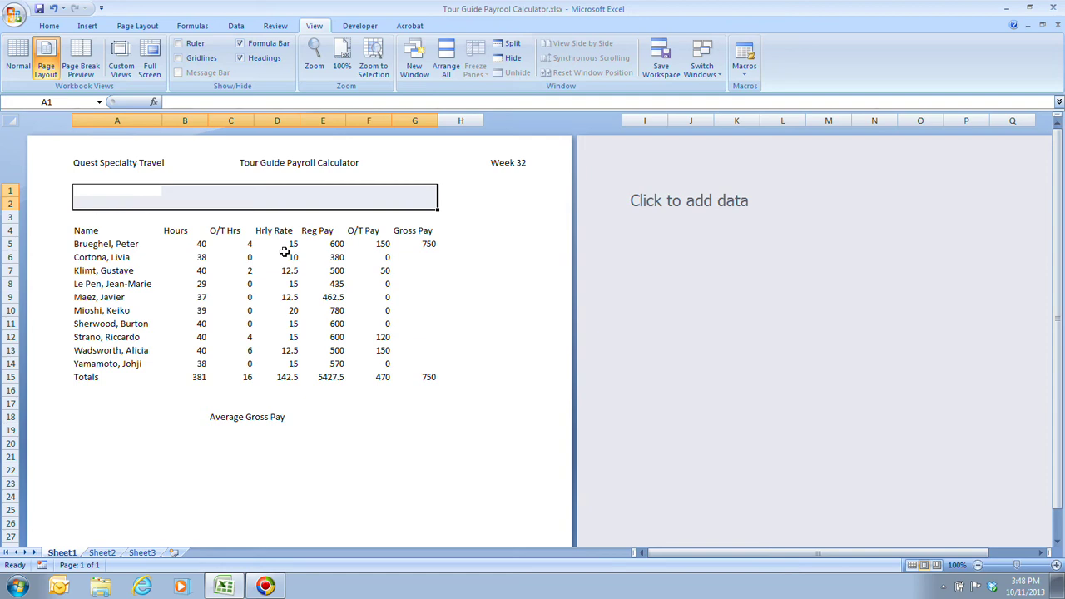
Switch to Page Break Preview and dismiss its welcome message with OK
{"action": "left_click", "coordinate": [82, 65]}
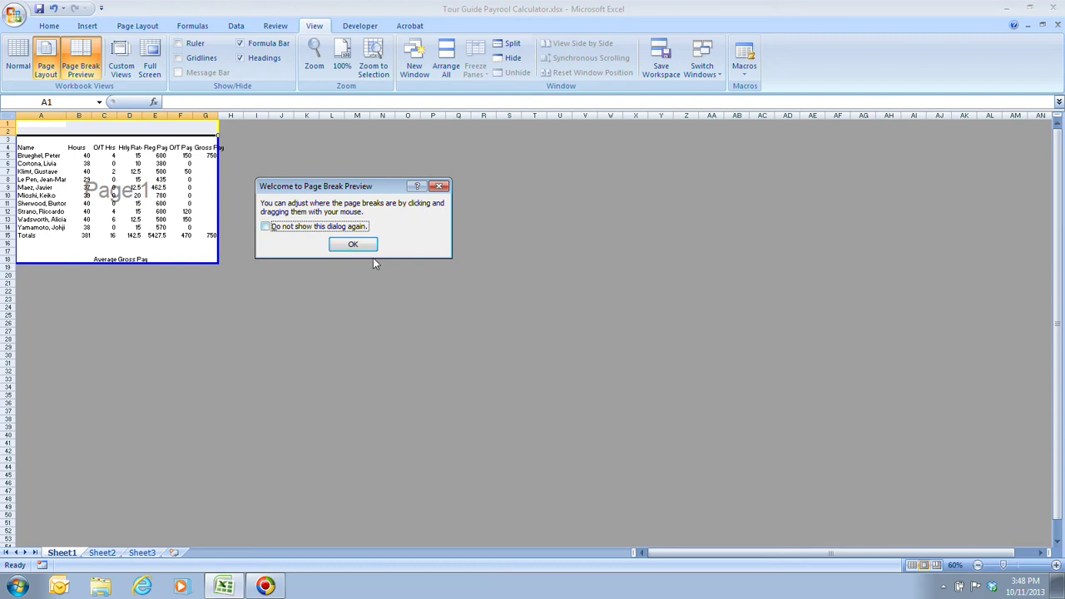
{"action": "left_click", "coordinate": [353, 246]}
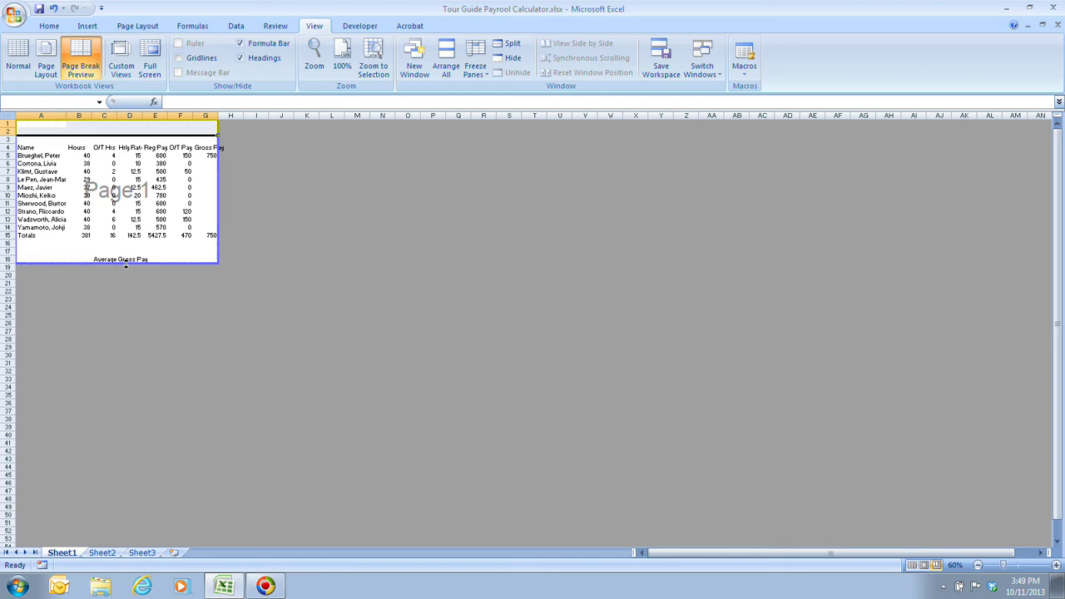
Drag the blue bottom page break from row 18 down below row 21
{"action": "left_click_drag", "start_coordinate": [125, 265], "coordinate": [118, 289]}
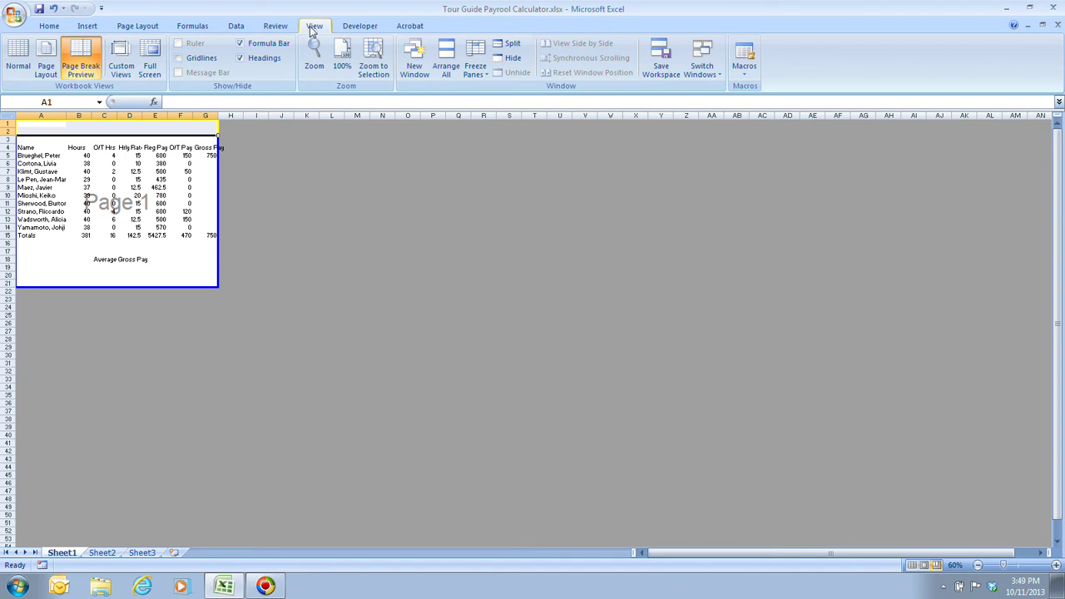
Return to Page Layout view, turn Ruler and Gridlines back on, and save the workbook
{"action": "left_click", "coordinate": [46, 62]}
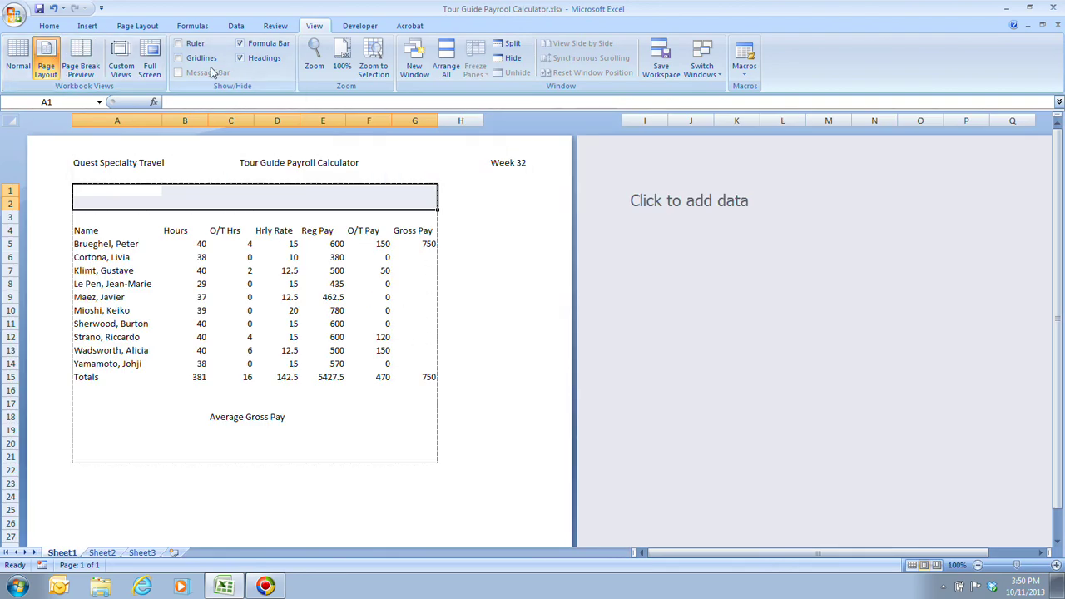
{"action": "left_click", "coordinate": [178, 44]}
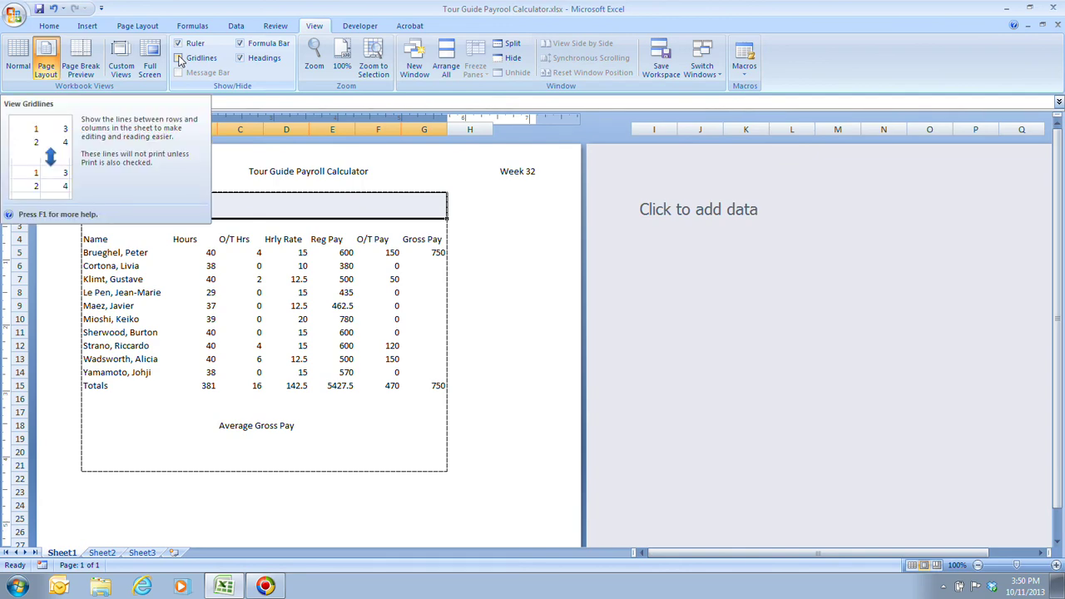
{"action": "left_click", "coordinate": [179, 58]}
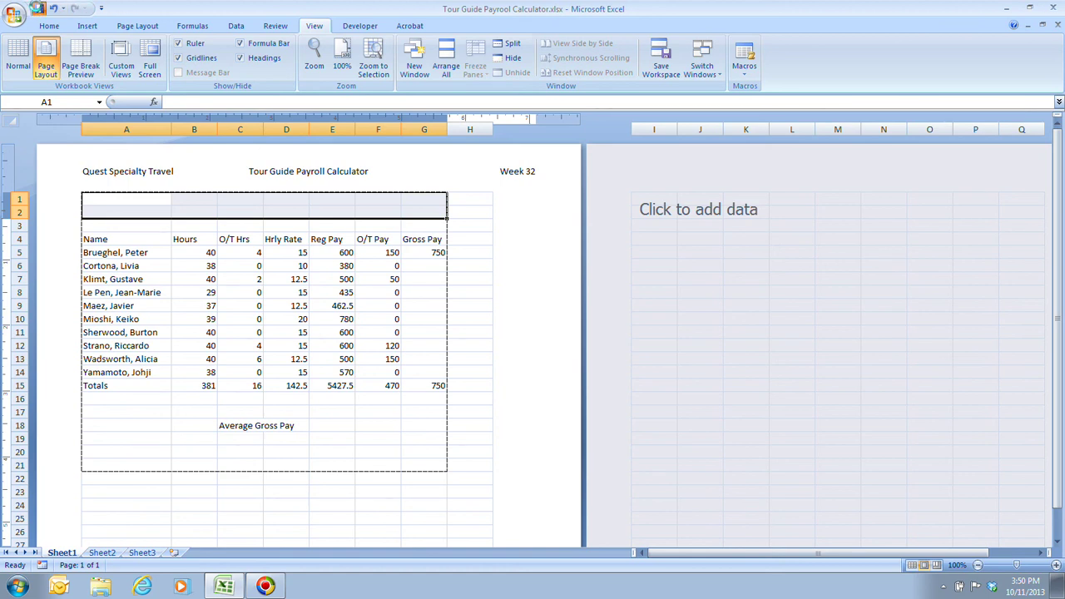
{"action": "left_click", "coordinate": [37, 7]}
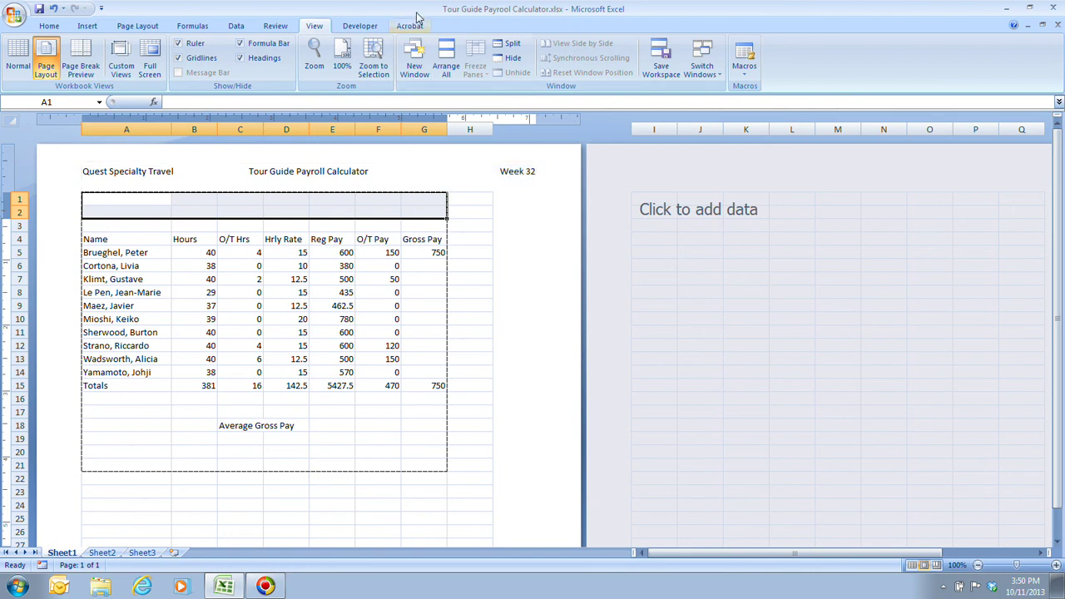
Open the centre header section holding Tour Guide Payroll Calculator for editing
{"action": "left_click", "coordinate": [271, 170]}
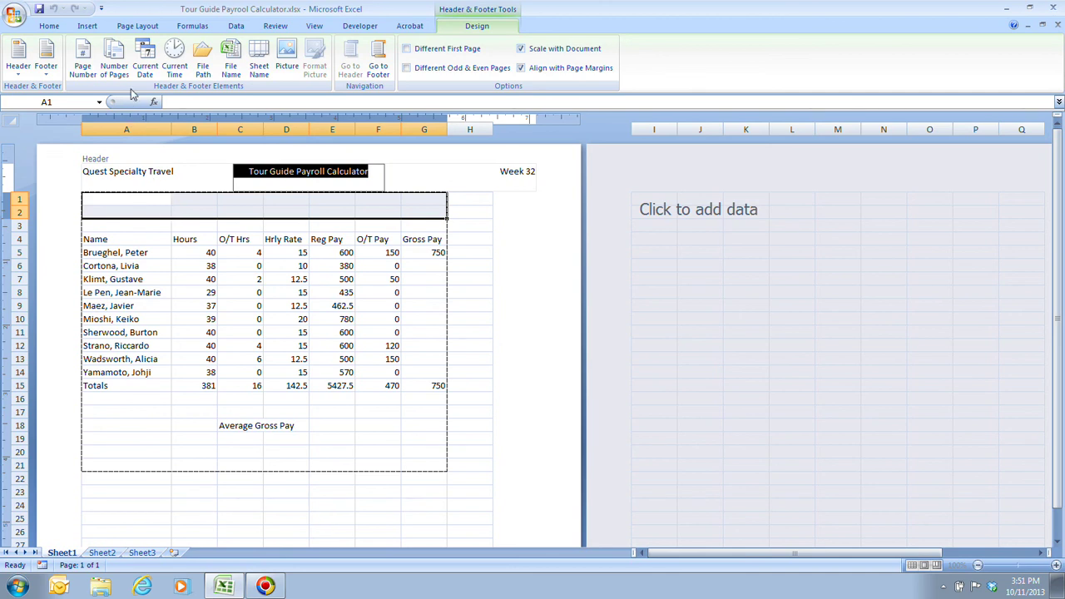
Exit header editing via cell A9, view the sheet in Normal view, then return to Page Layout
{"action": "left_click", "coordinate": [314, 25]}
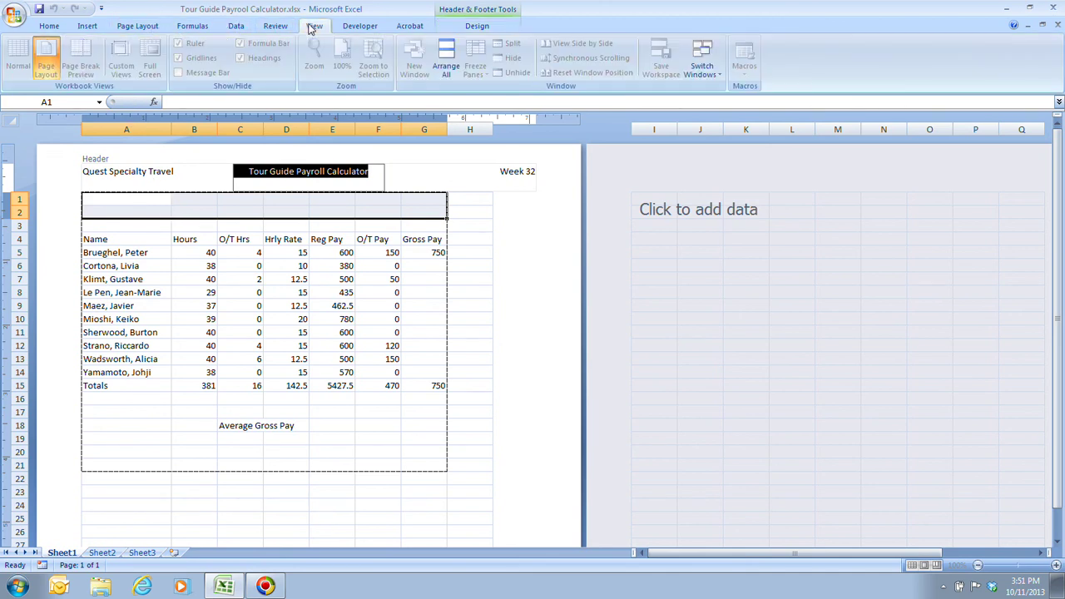
{"action": "left_click", "coordinate": [153, 307]}
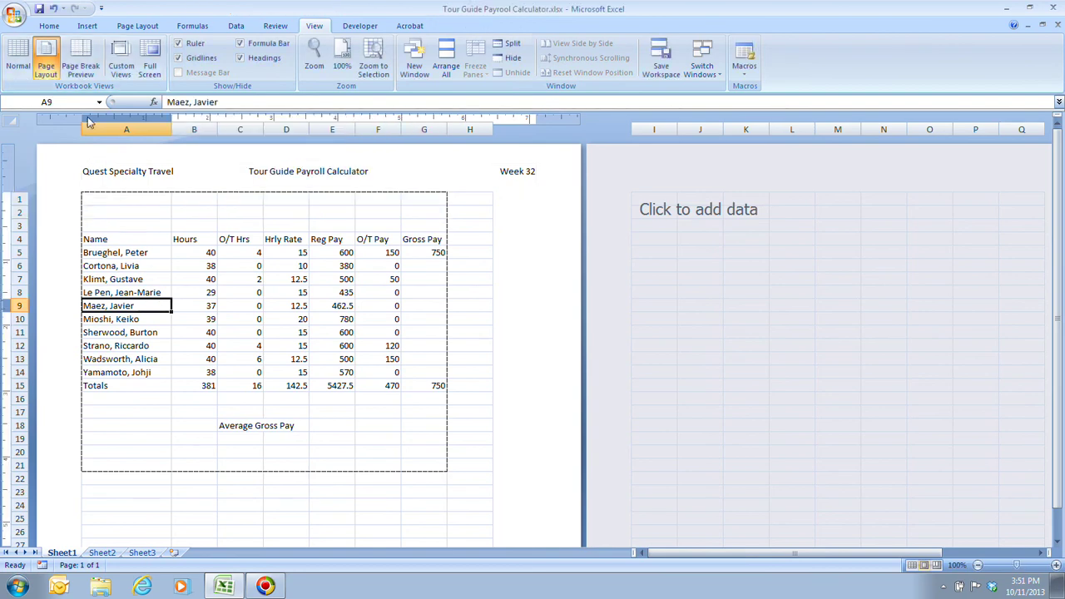
{"action": "left_click", "coordinate": [17, 63]}
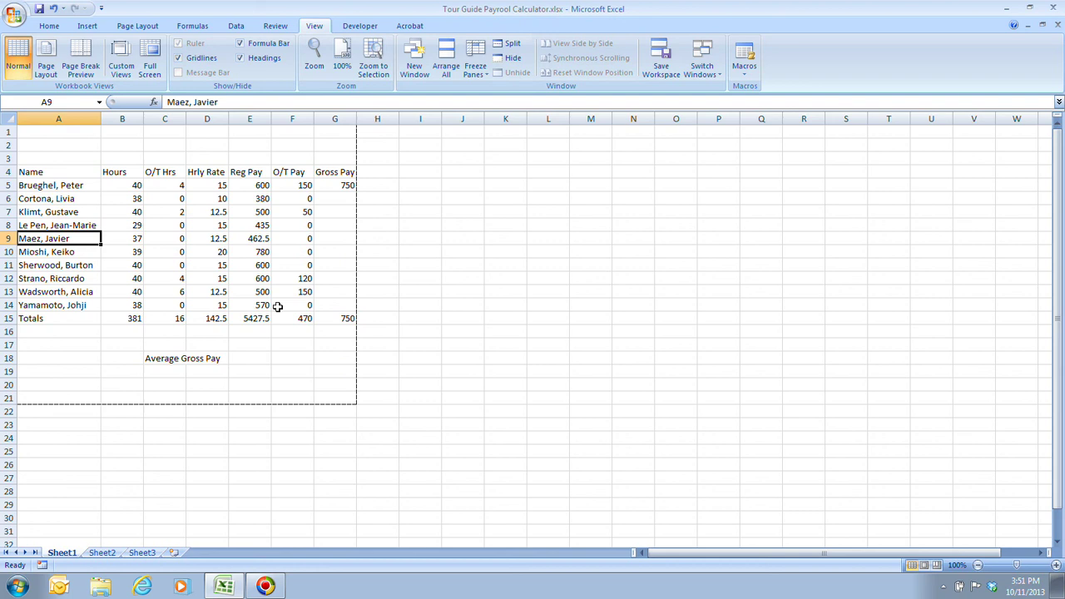
{"action": "left_click", "coordinate": [44, 60]}
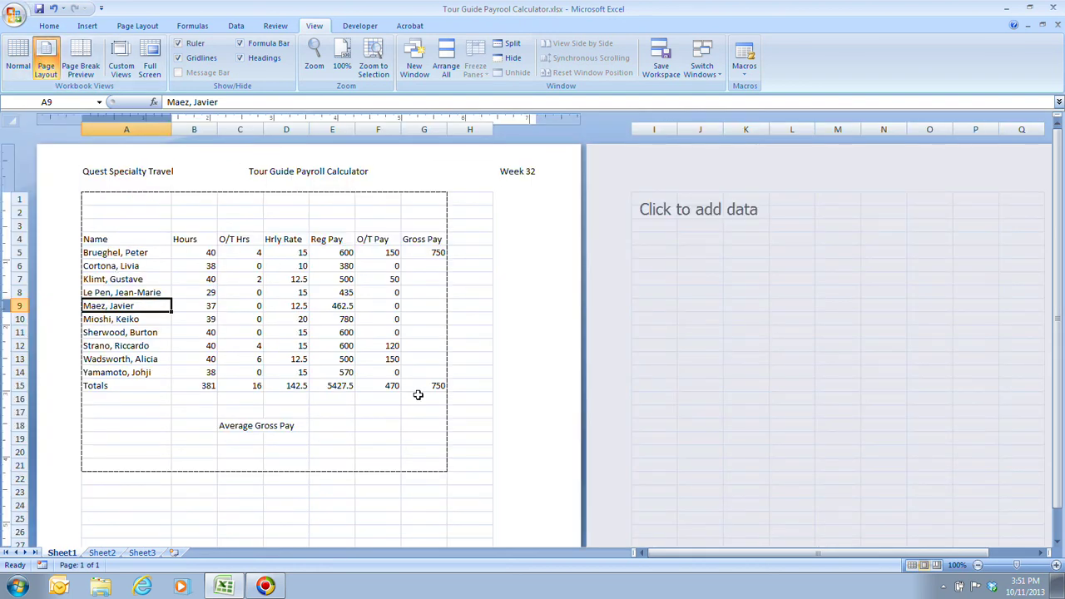